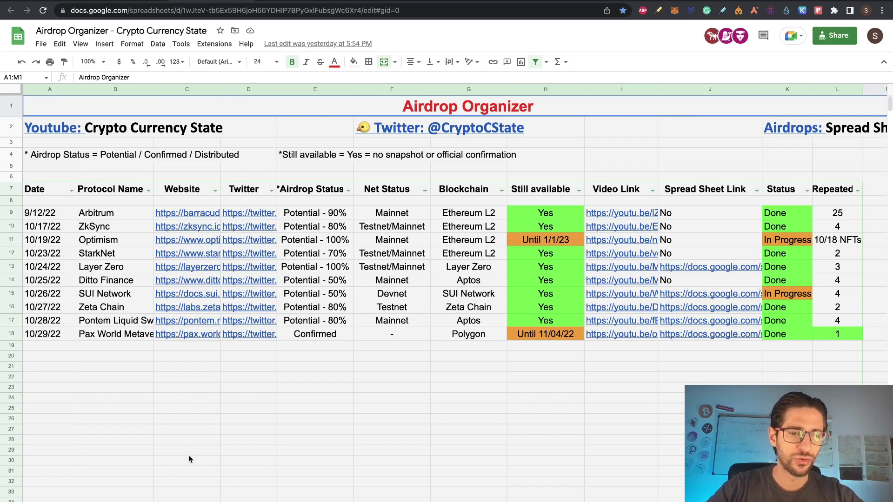
Step: View the Arbitrum task sheet in the Airdrop Organizer and the uploaded videos on the Crypto Currency State YouTube channel
key(alt+Down)
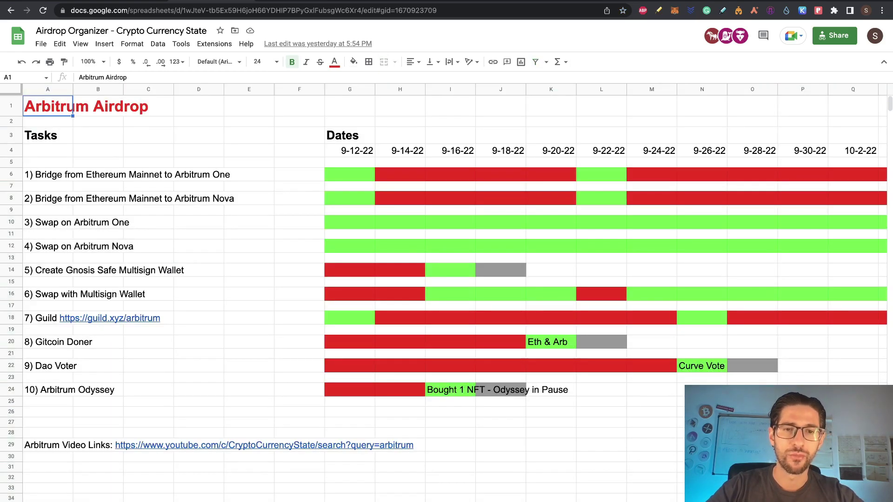
click(128, 1)
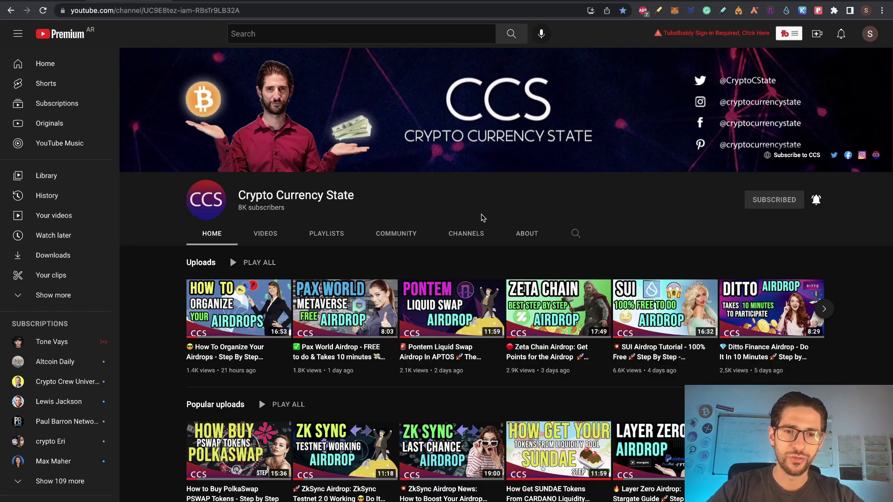
click(280, 234)
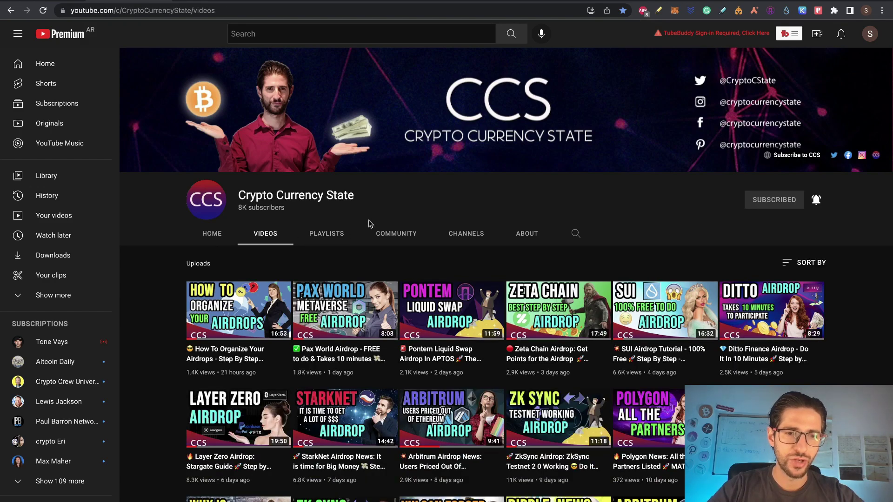
mouse_move(242, 312)
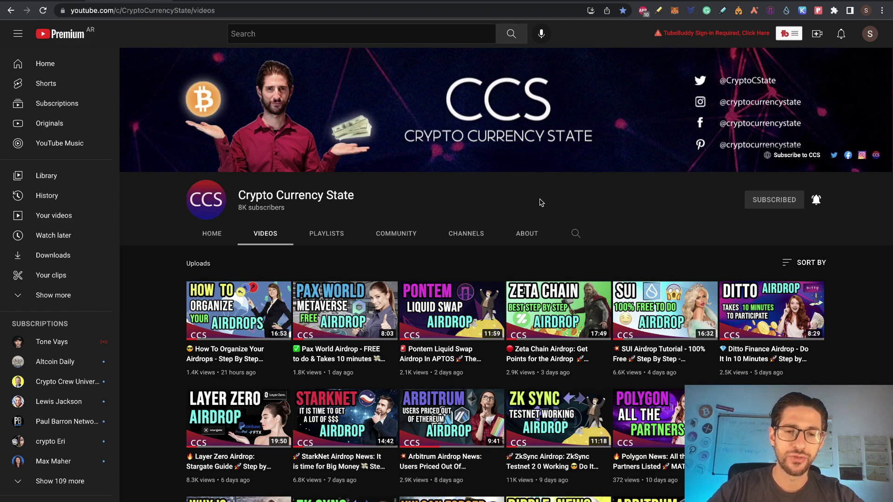
mouse_move(450, 313)
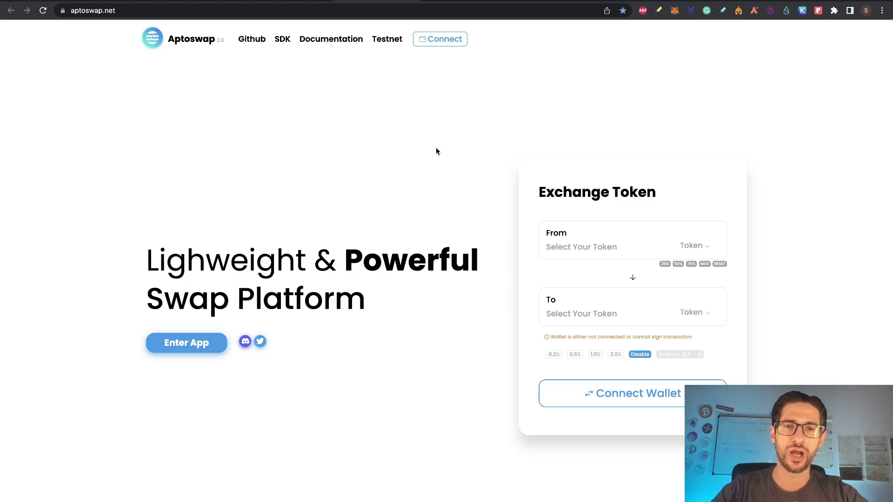
Step: Read the Aptoswap announcements on Discord and the Aptos Project Twitter thread about DeFi projects launched on Aptos mainnet
mouse_move(45, 14)
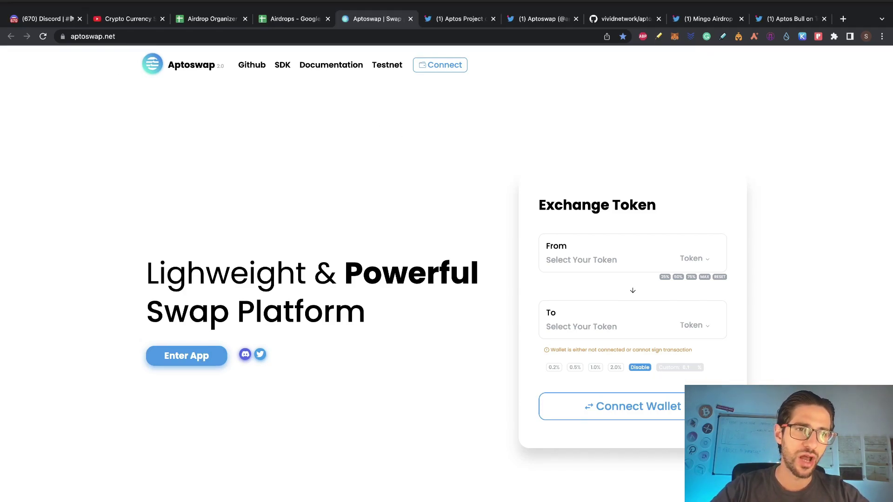
click(45, 18)
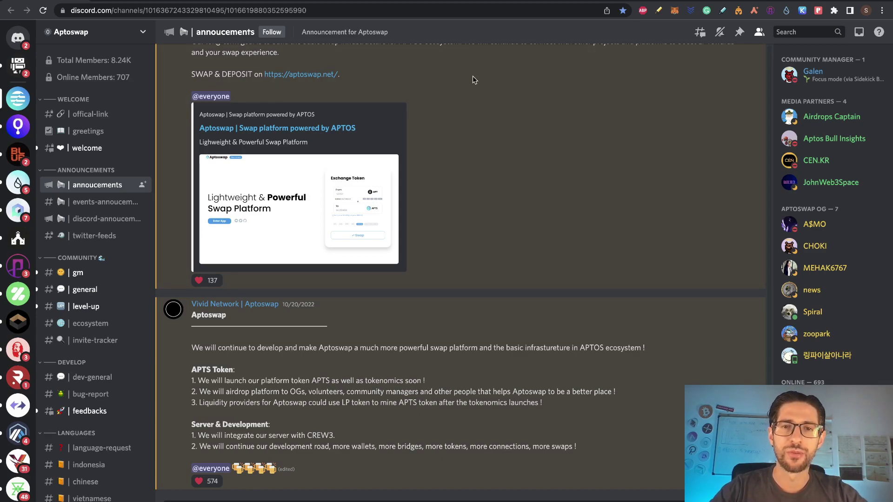
key(ctrl+Tab)
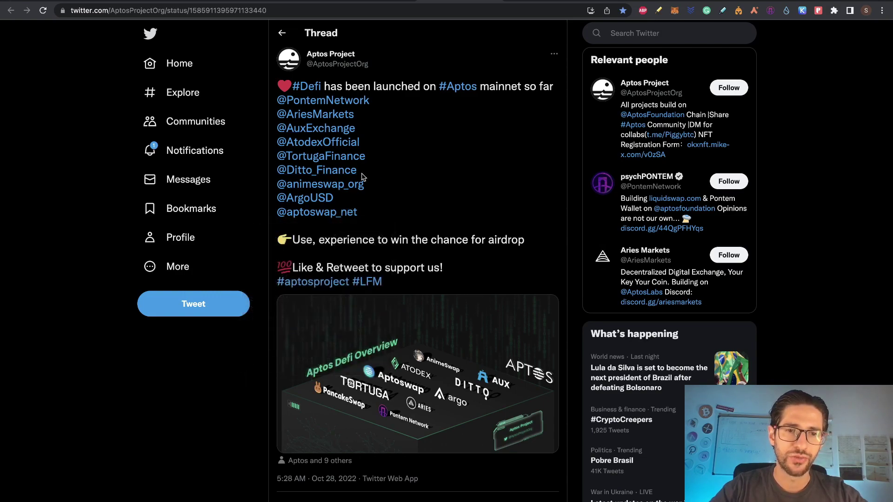
mouse_move(343, 175)
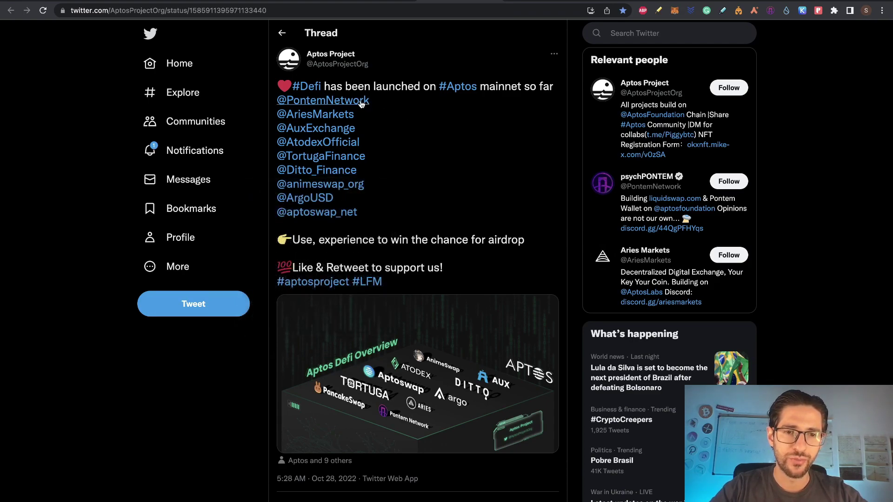
mouse_move(362, 104)
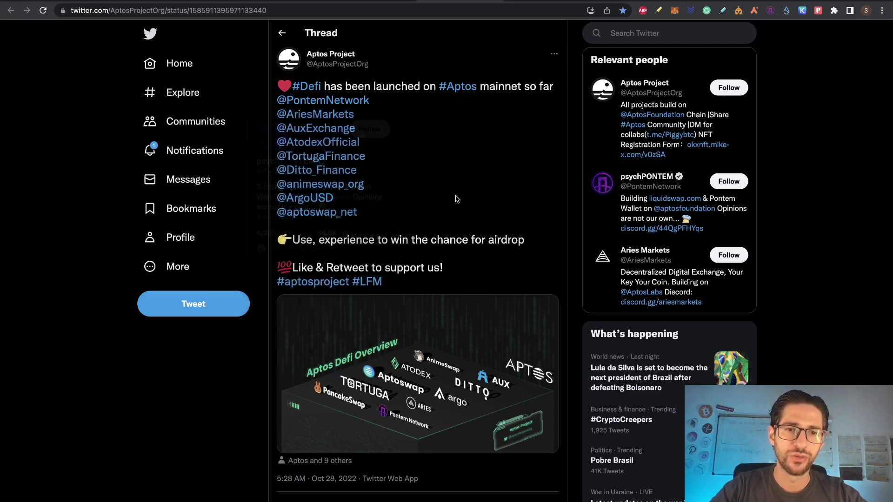
mouse_move(339, 216)
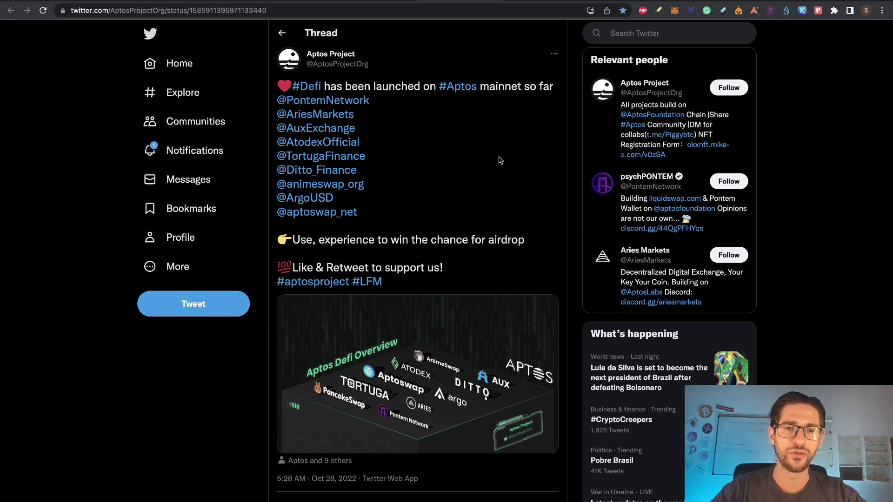
Step: Examine the vividnetwork/aptoswap GitHub repository, including its files, recent commits and README instructions
click(542, 3)
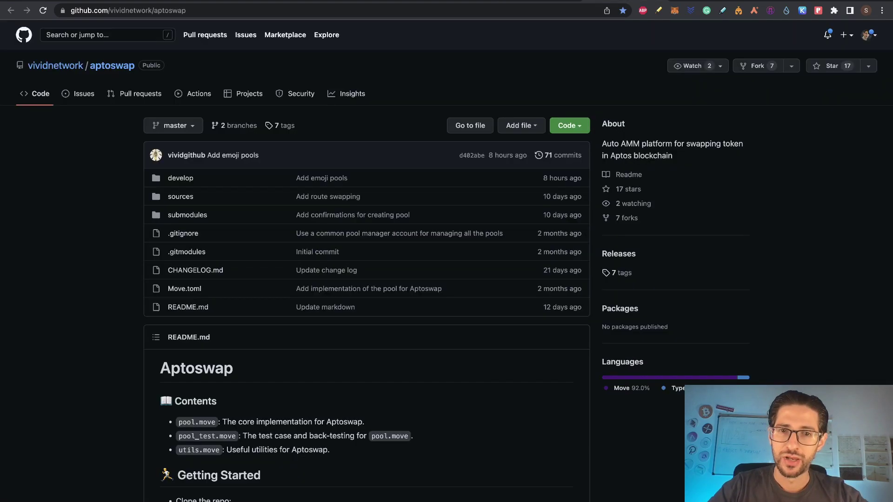
scroll(472, 377, down, 3)
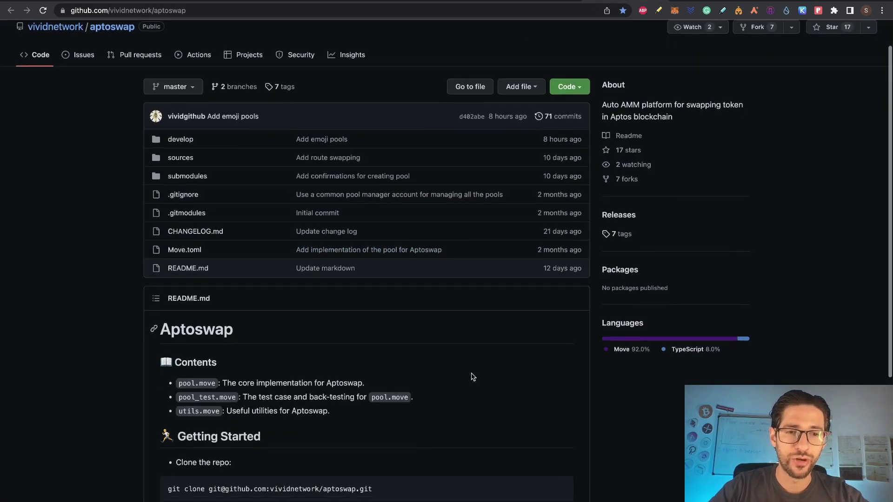
scroll(471, 376, down, 4)
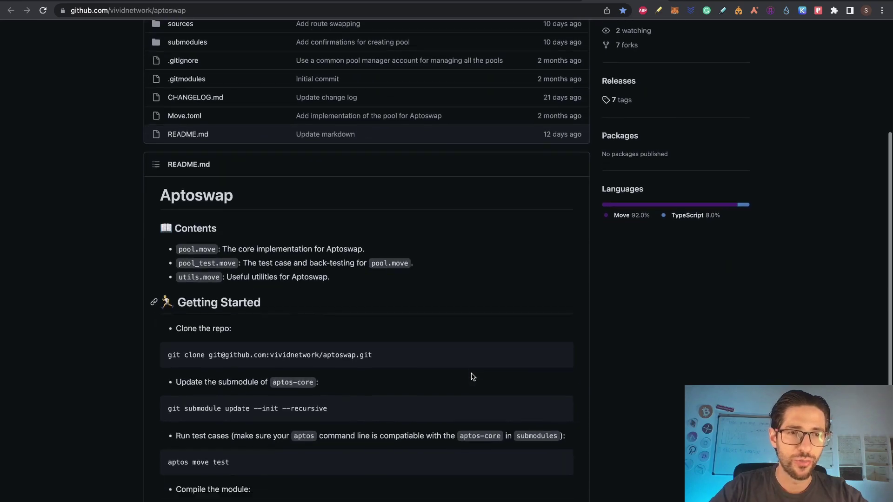
scroll(471, 375, up, 6)
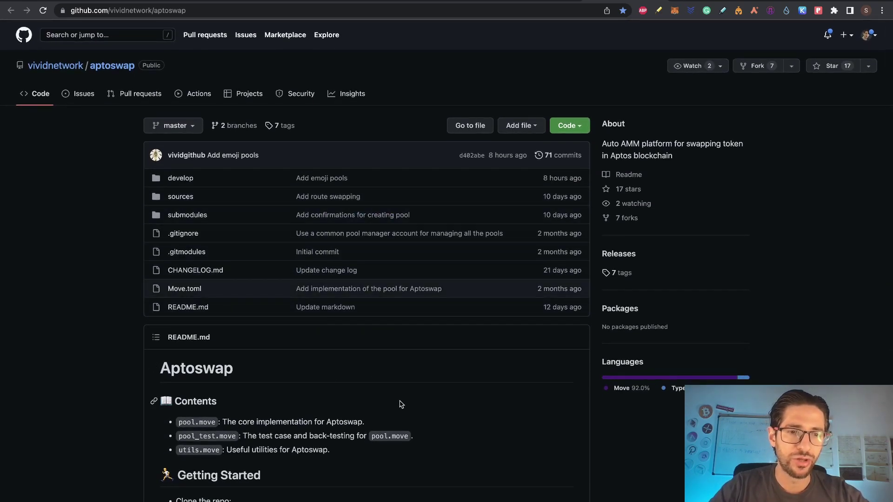
scroll(401, 404, down, 2)
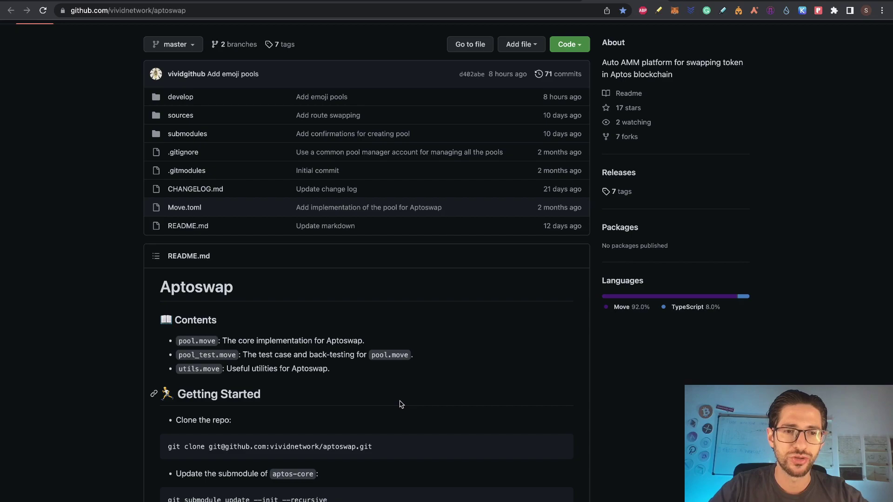
scroll(401, 405, down, 5)
scroll(401, 404, up, 7)
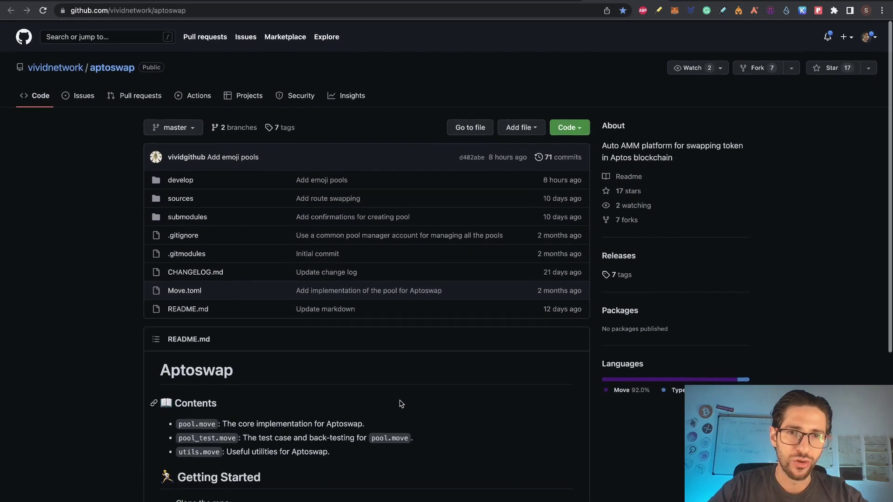
Step: Open the documentation from the Aptoswap site and read its introduction, liquidity fee rewards and supported wallets
click(379, 2)
click(321, 40)
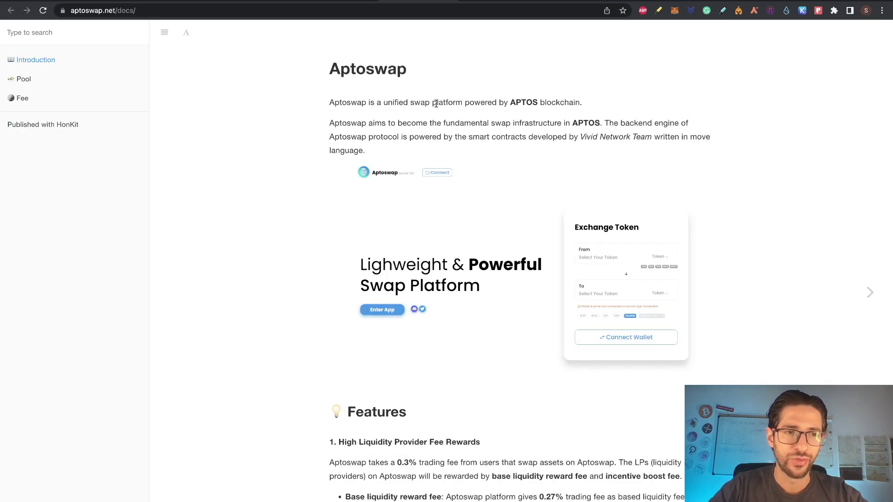
scroll(415, 245, down, 8)
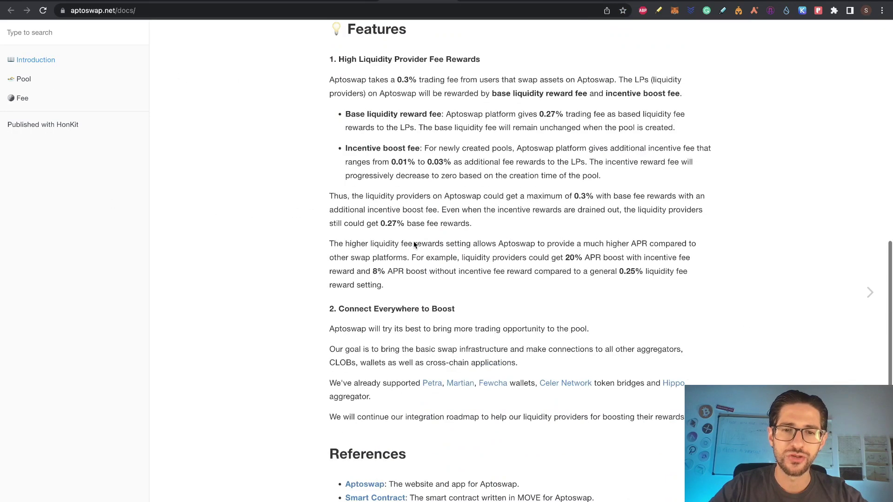
scroll(413, 241, up, 8)
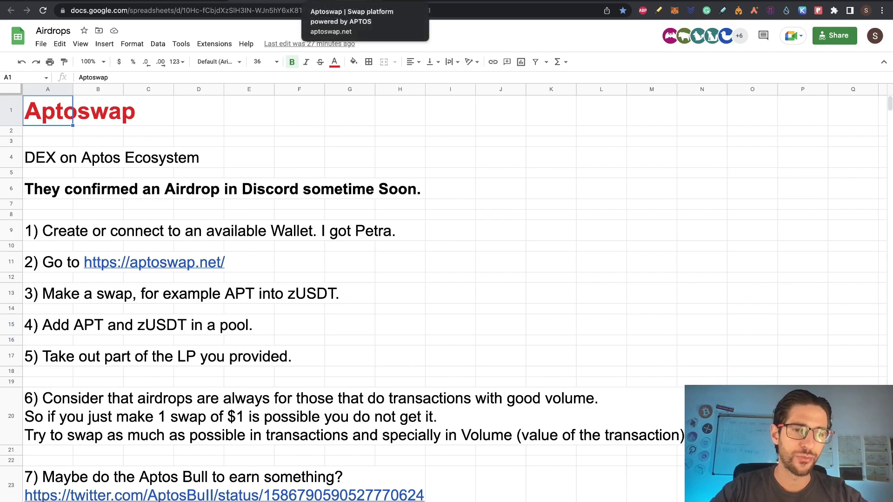
Step: Choose Petra as the wallet on the Aptoswap site, create a new Petra wallet and copy its account address
click(366, 3)
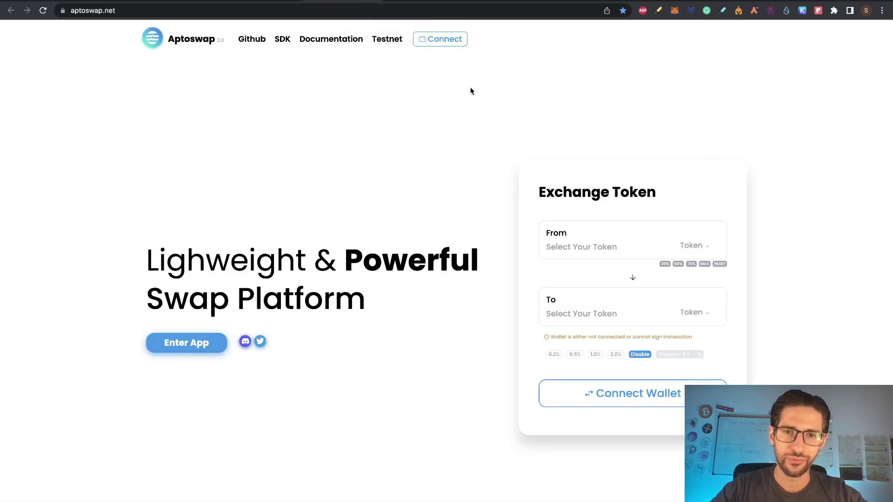
click(449, 40)
right_click(770, 10)
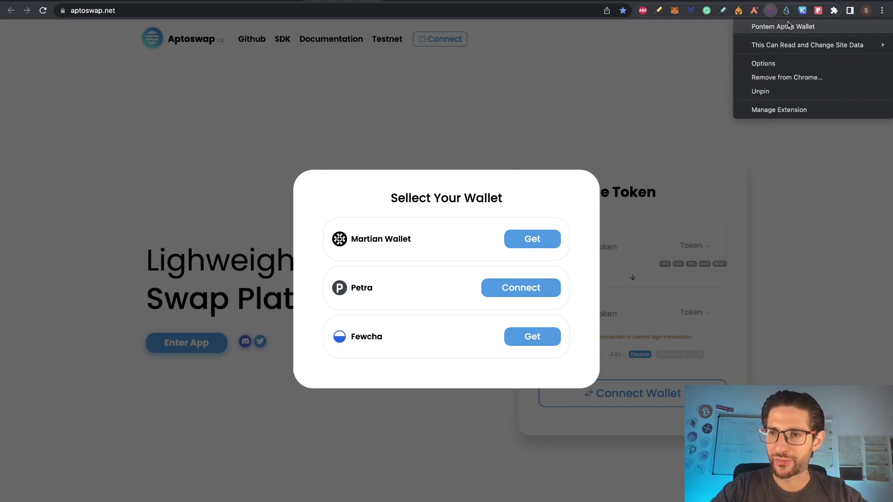
click(551, 202)
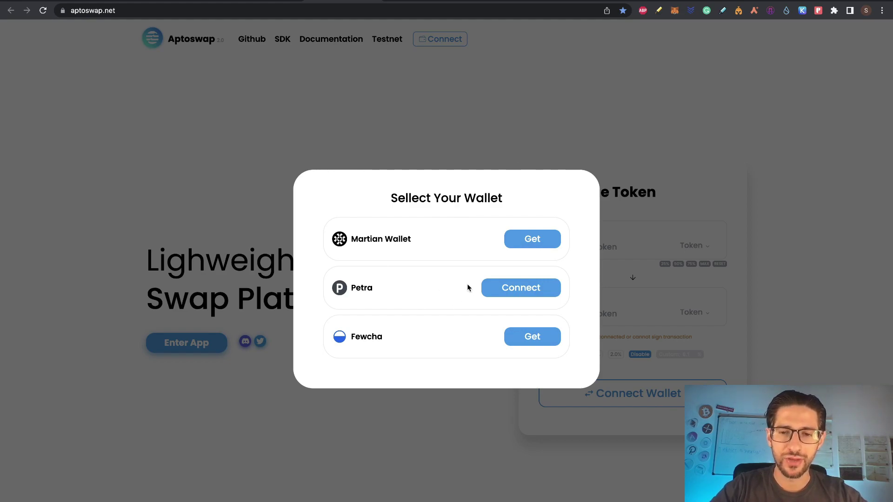
click(508, 291)
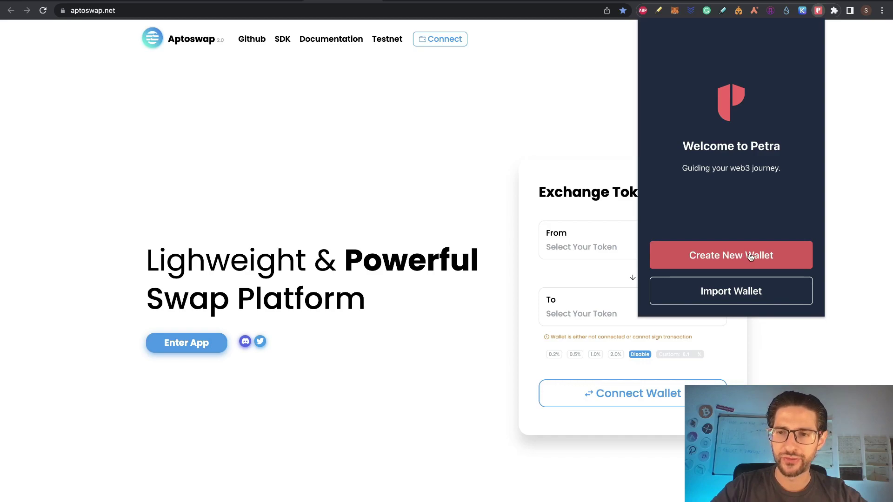
click(750, 257)
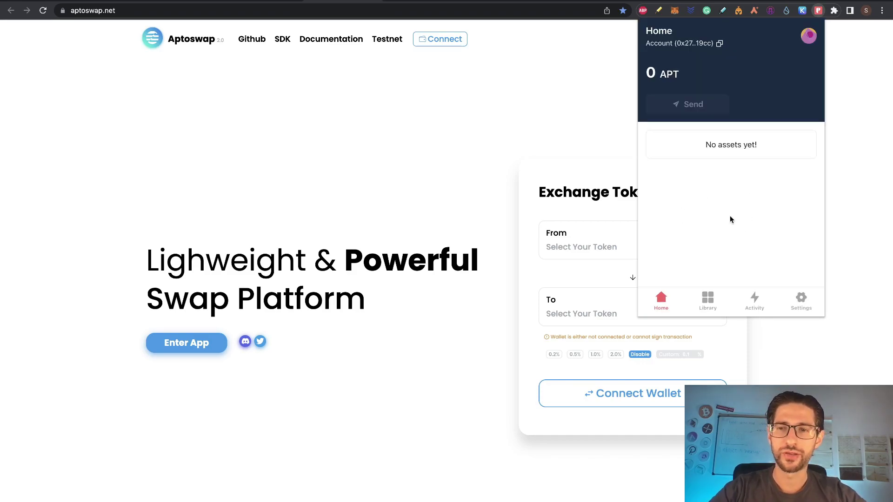
click(719, 43)
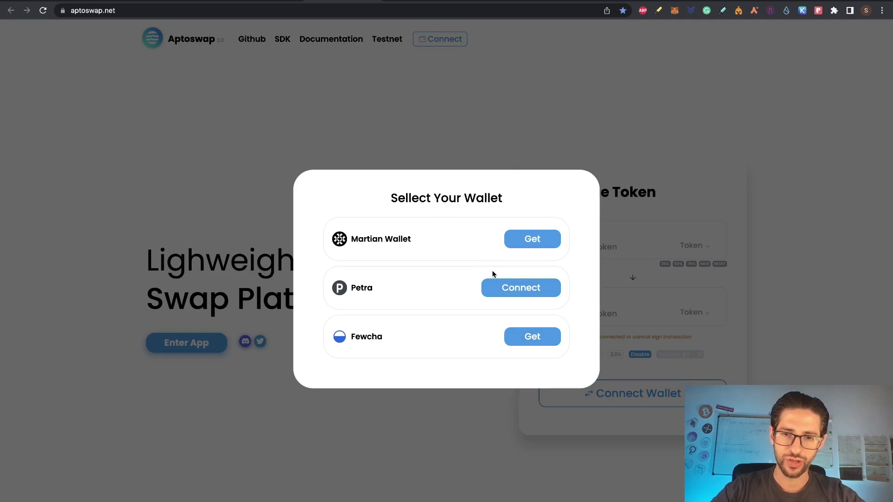
Step: Connect the Petra wallet to Aptoswap and swap 50% of its APT balance into zUSDT
click(506, 285)
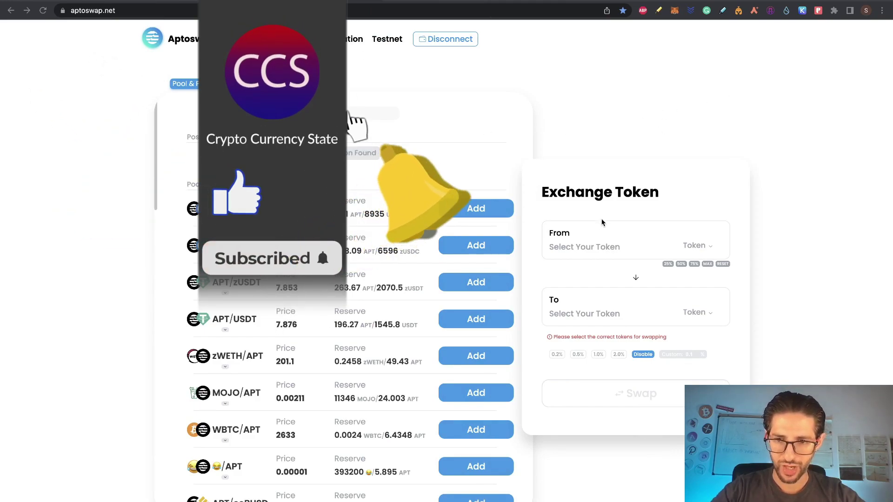
click(698, 245)
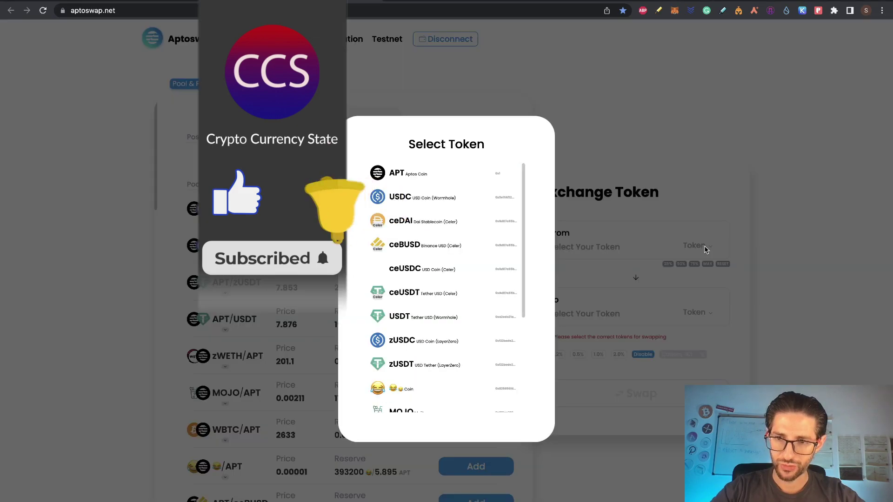
click(426, 177)
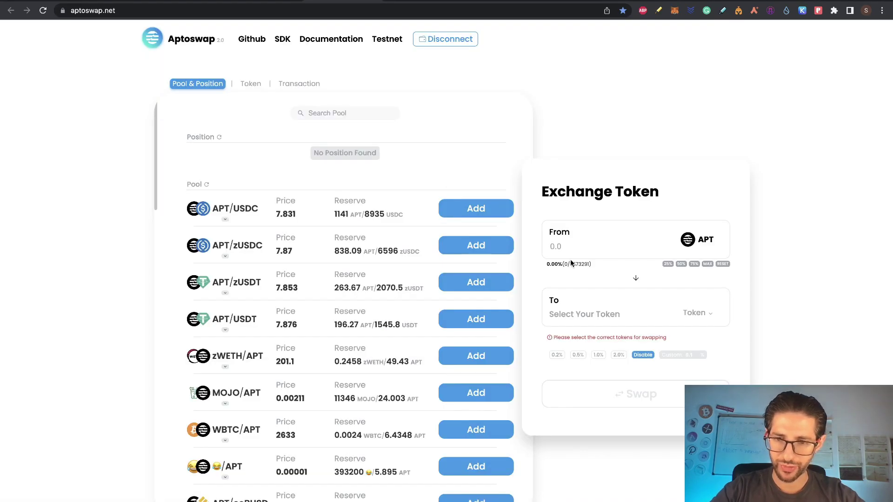
click(693, 313)
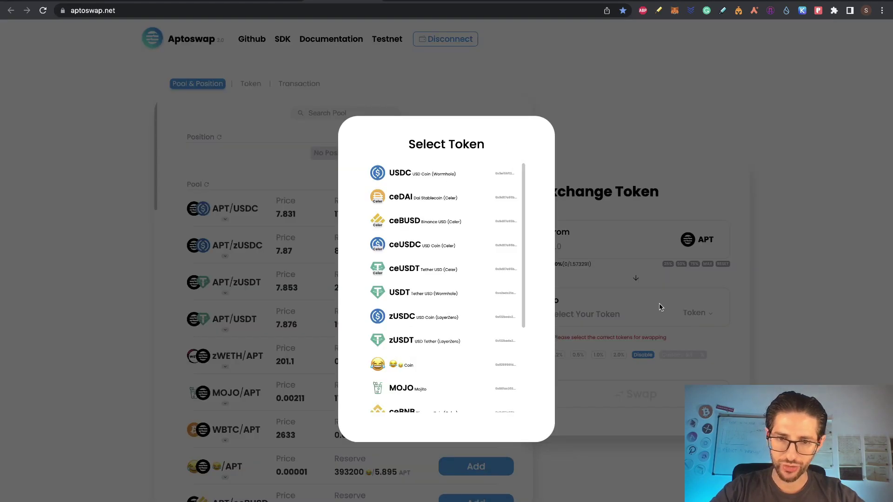
click(418, 343)
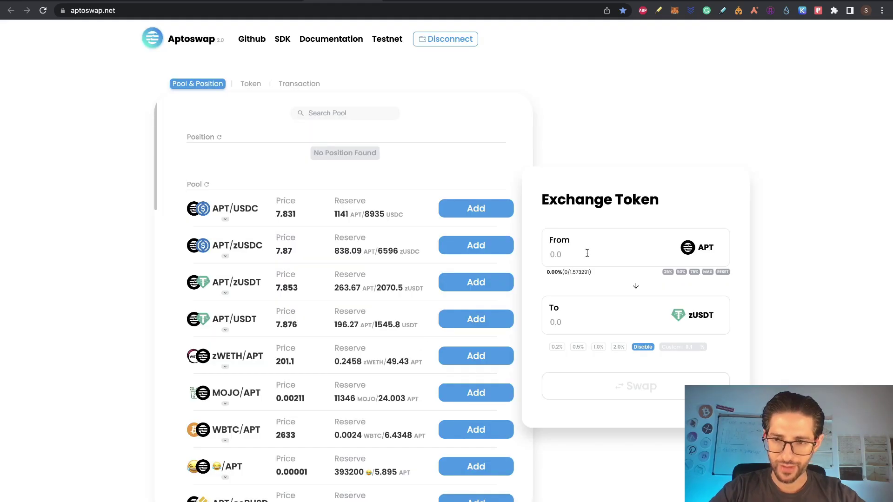
click(681, 272)
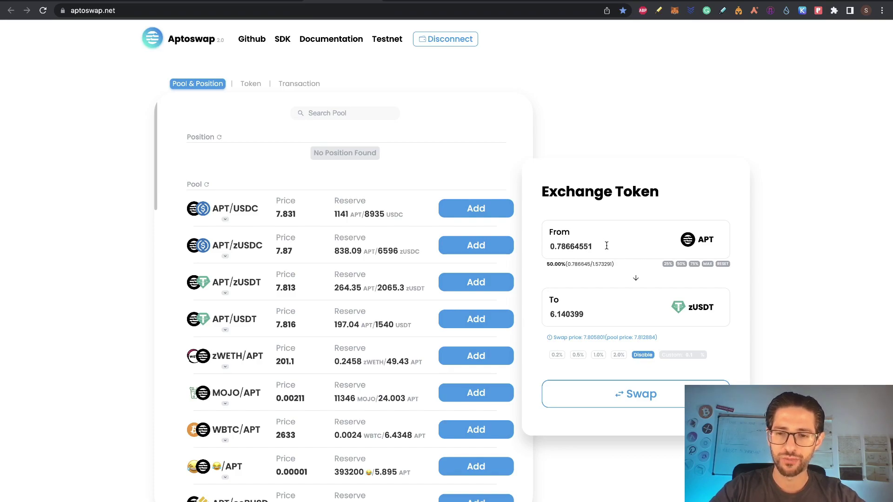
click(661, 395)
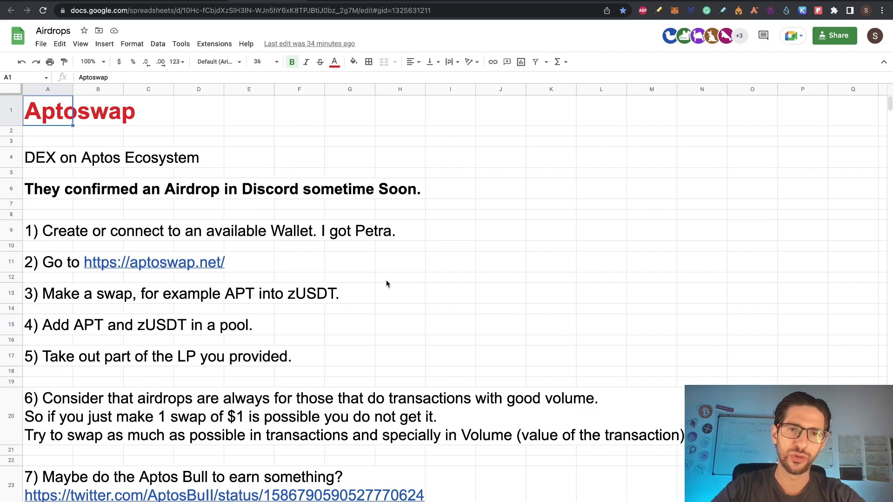
Step: Deposit the maximum APT and zUSDT amounts into the APT/zUSDT pool on Aptoswap, then return to the Airdrops spreadsheet
click(341, 2)
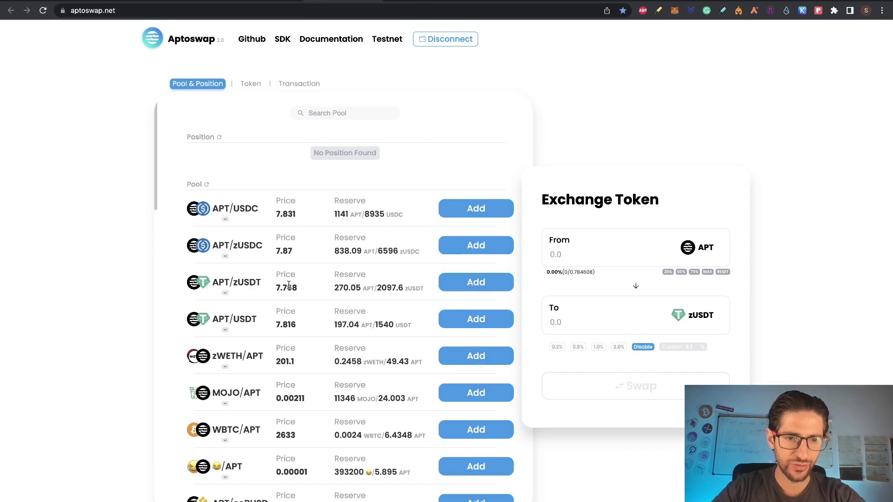
click(459, 282)
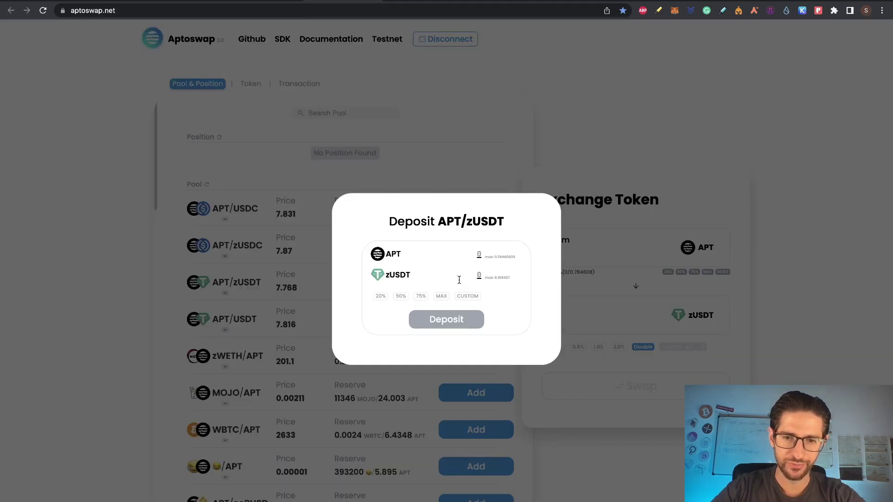
click(441, 296)
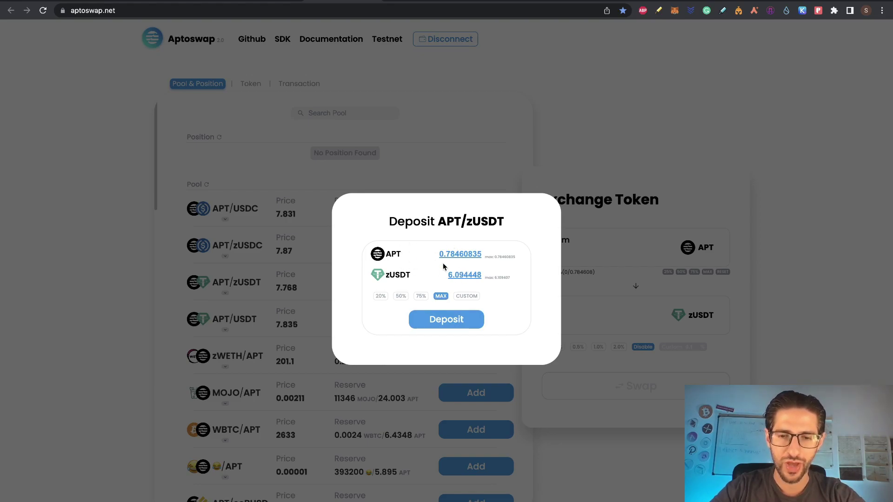
click(467, 321)
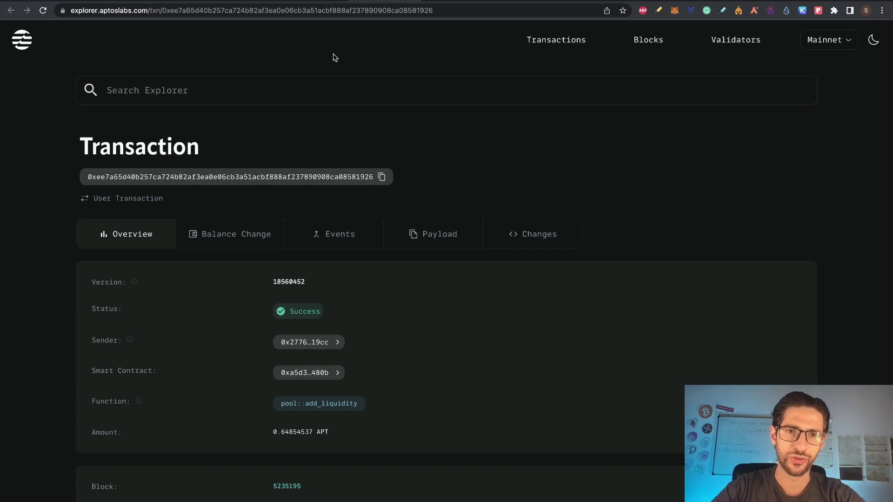
click(246, 3)
click(248, 4)
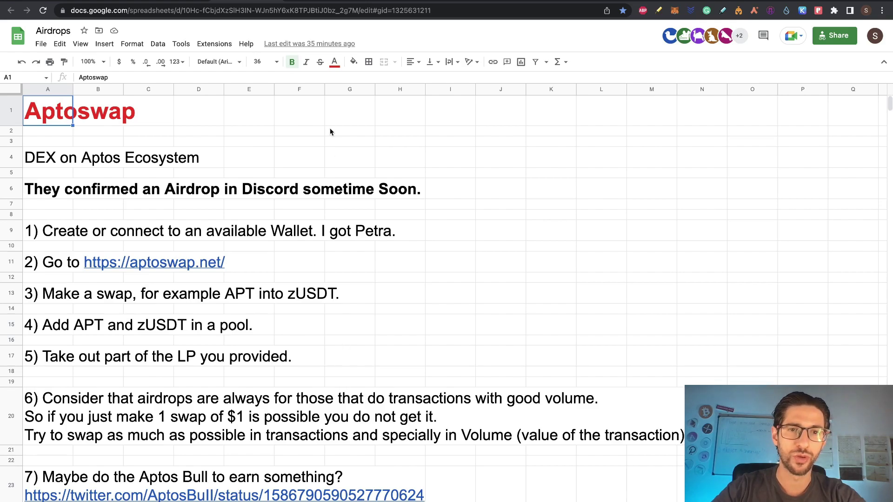
Step: Withdraw 60.3% of the APT/zUSDT liquidity position on Aptoswap and go back to the Airdrops spreadsheet
click(317, 1)
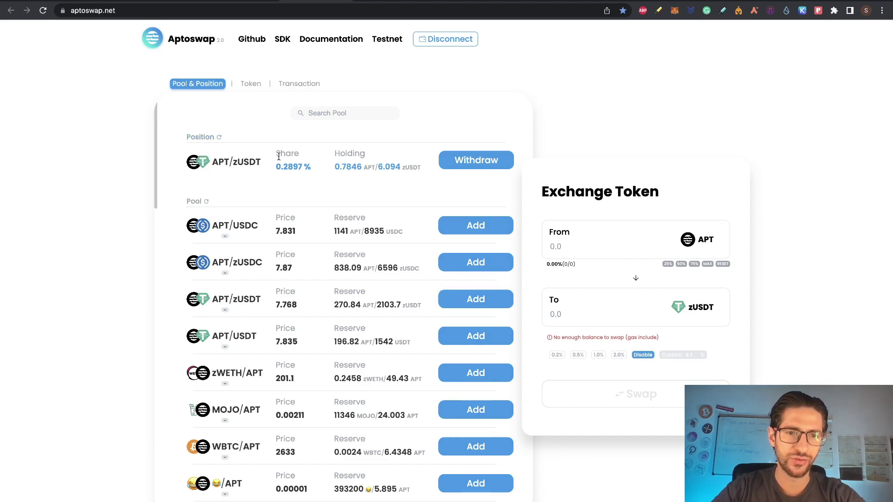
click(467, 163)
drag(480, 296, 441, 294)
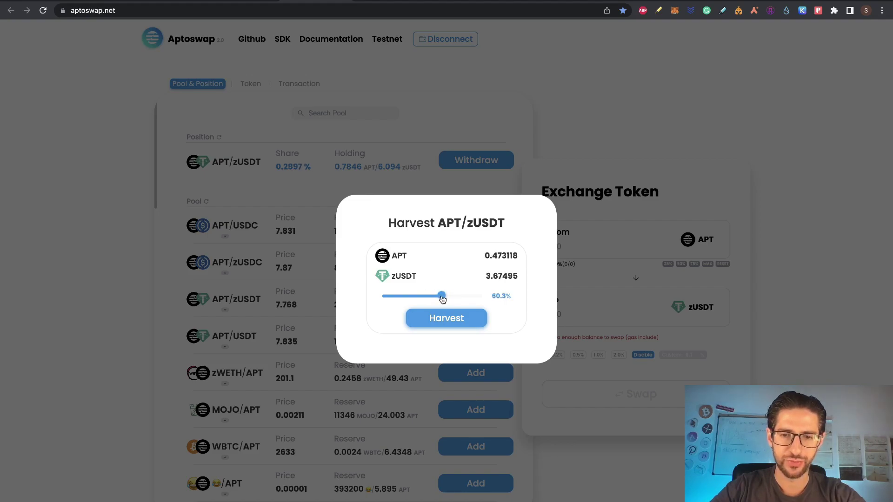
click(452, 321)
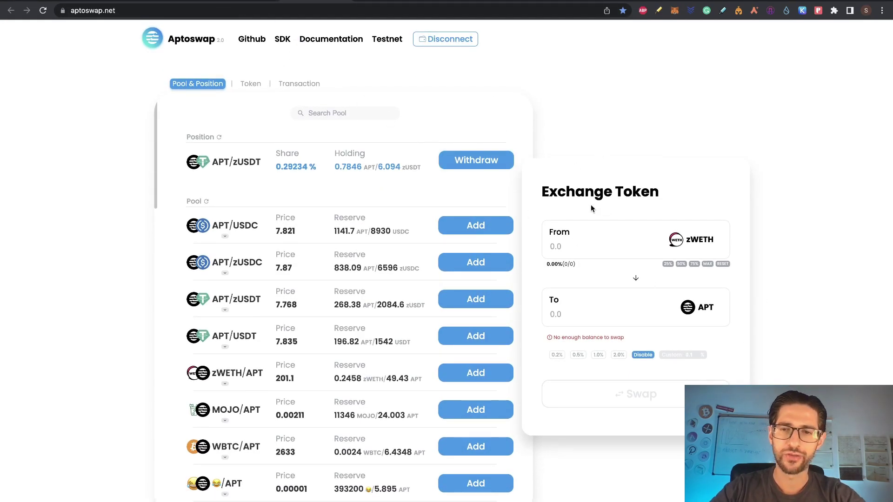
click(251, 1)
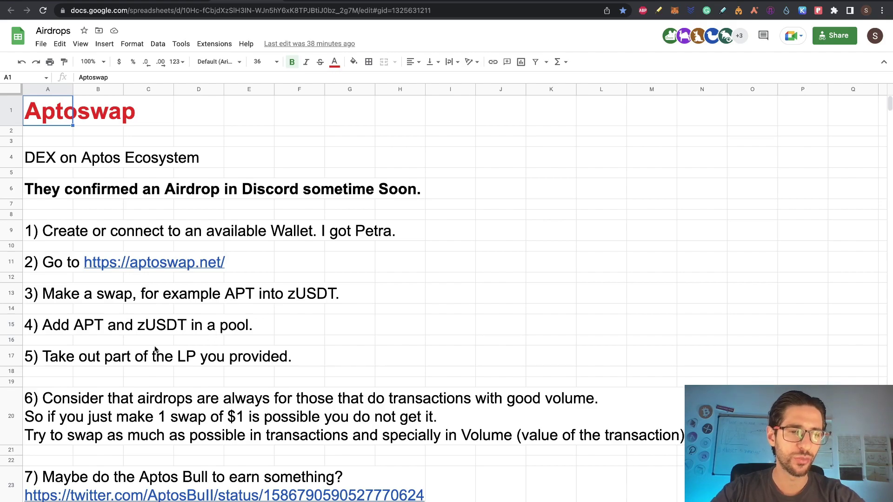
Step: Open the Aptos Bull tweet linked in task 7 of the Airdrops spreadsheet and examine its giveaway requirements and replies
scroll(220, 336, down, 1)
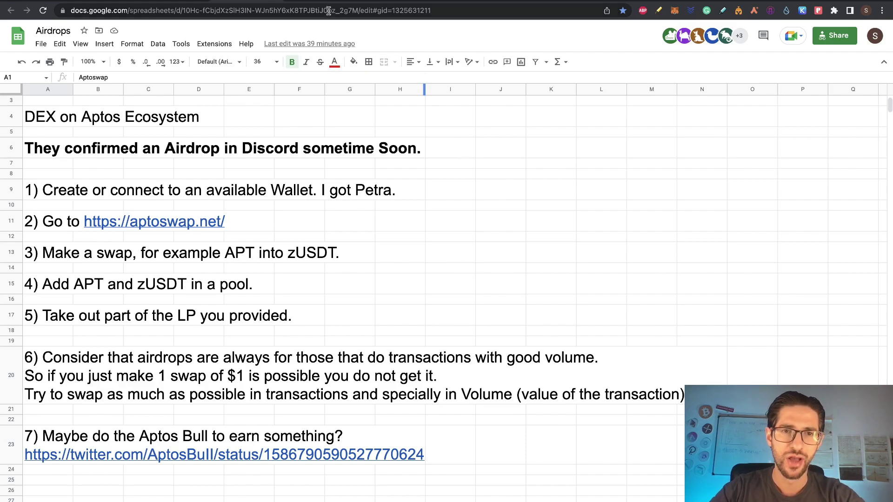
click(319, 0)
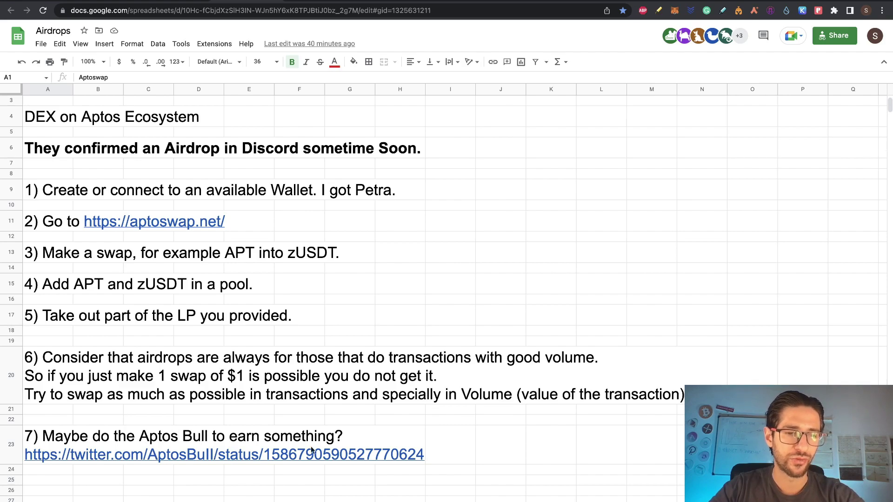
mouse_move(65, 457)
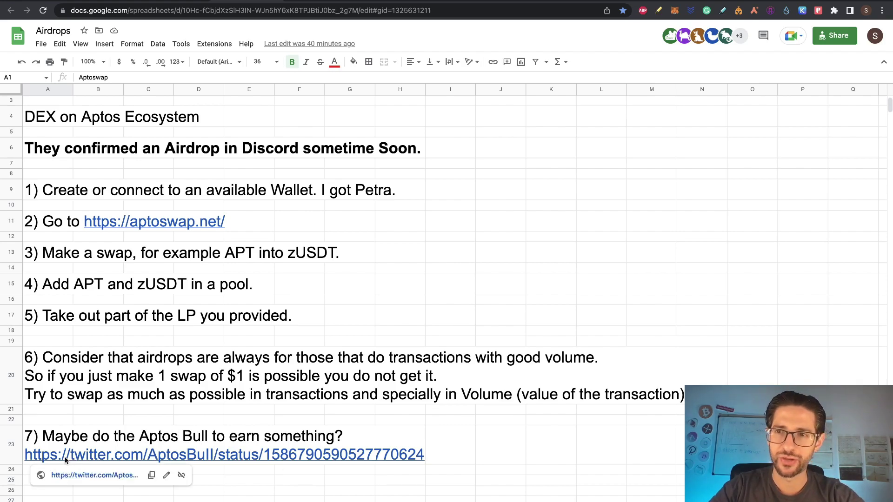
click(123, 475)
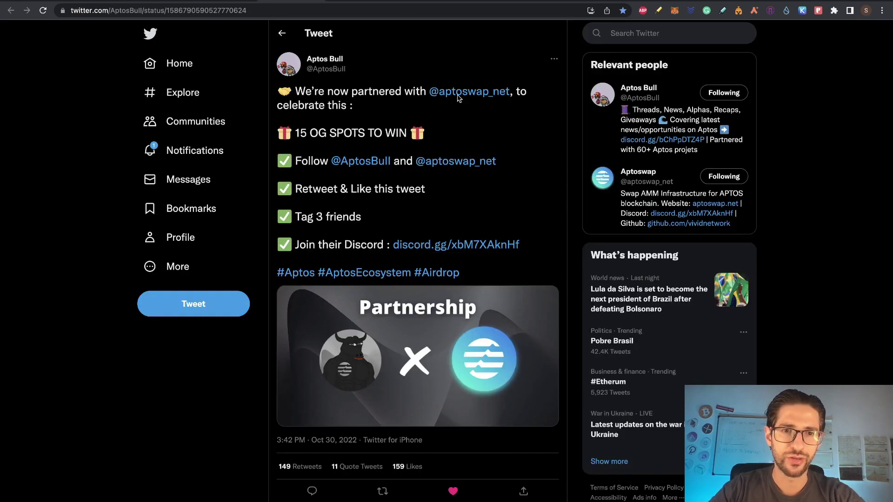
mouse_move(335, 63)
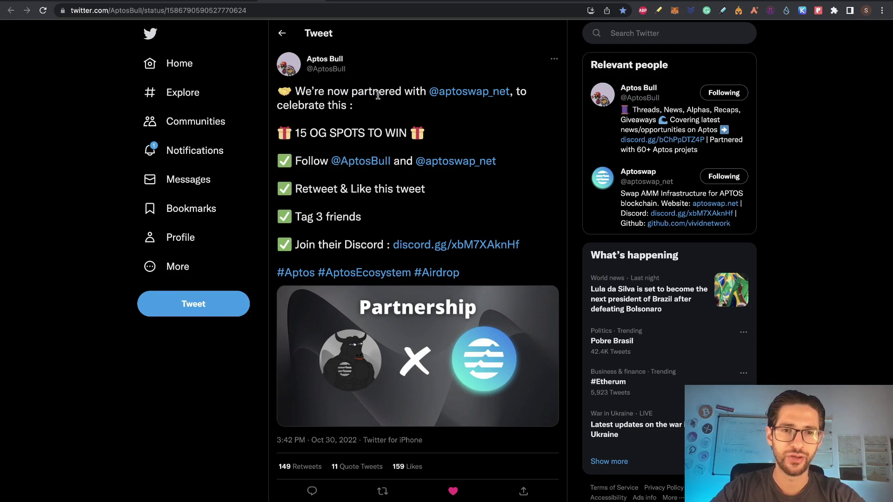
mouse_move(470, 96)
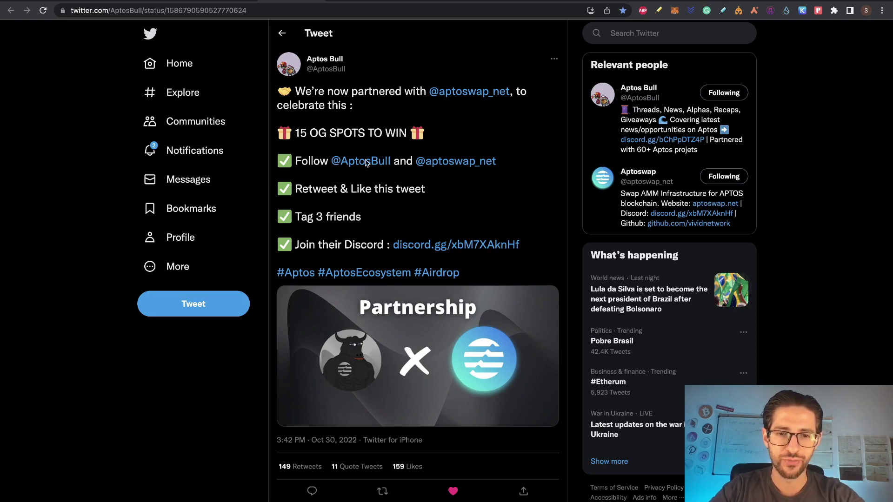
scroll(540, 180, down, 5)
scroll(541, 182, up, 4)
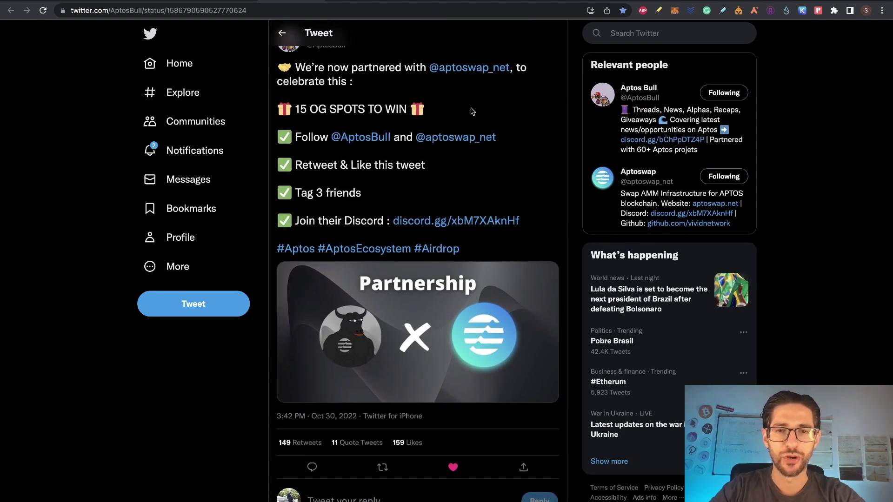
scroll(519, 135, down, 9)
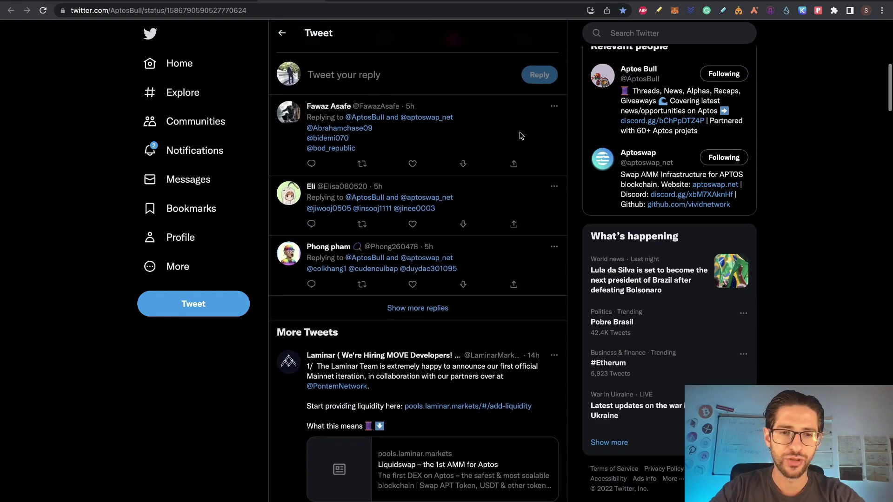
scroll(516, 135, up, 9)
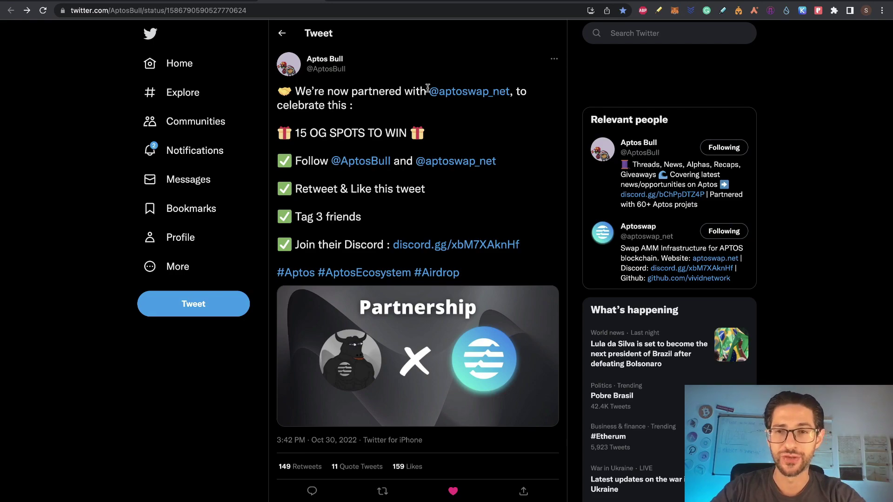
click(244, 2)
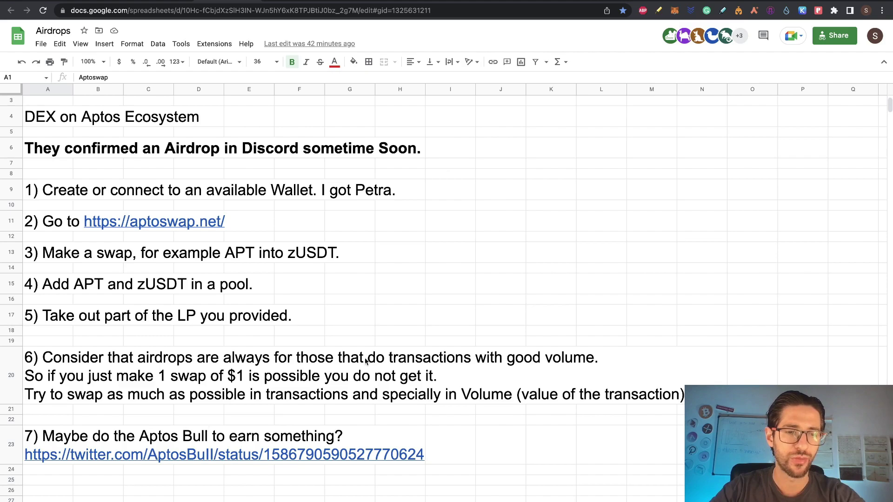
Step: View the Crypto Currency State YouTube video list and the main overview sheet of the Airdrop Organizer spreadsheet
click(84, 1)
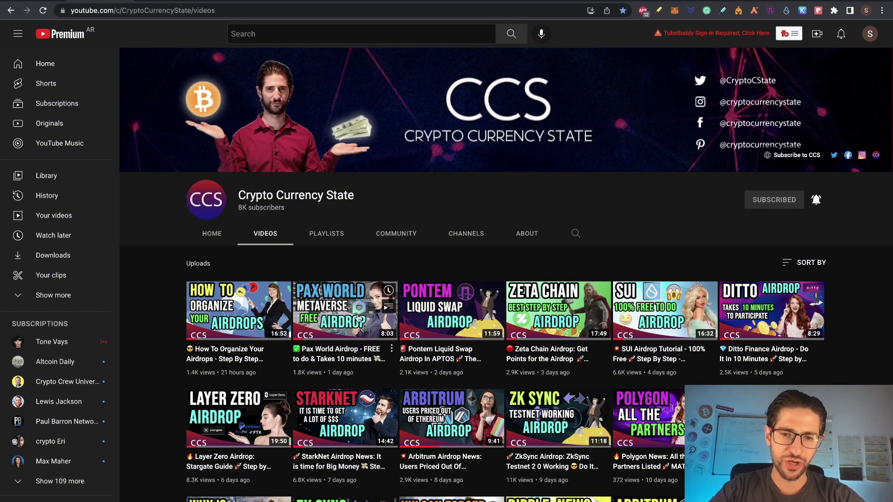
mouse_move(598, 317)
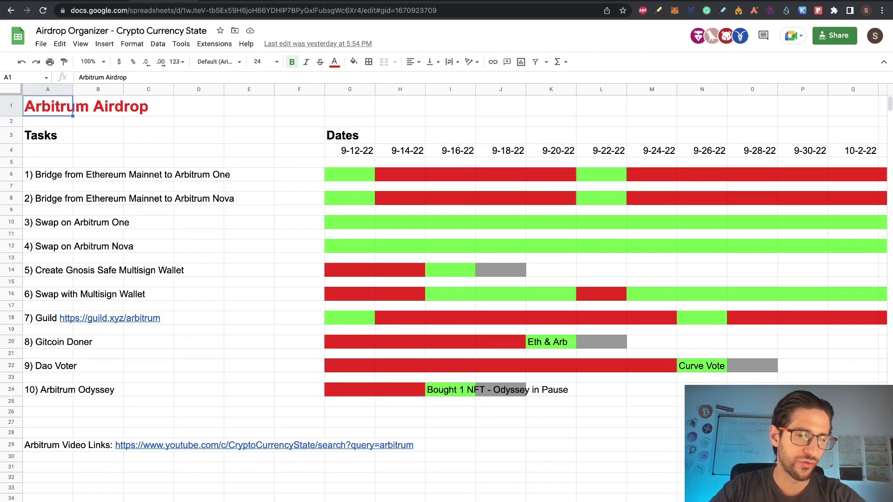
click(60, 501)
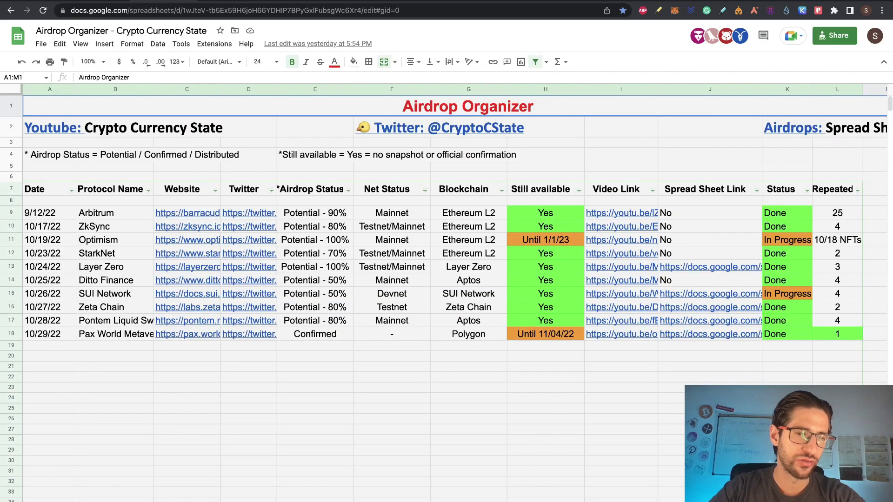
click(64, 348)
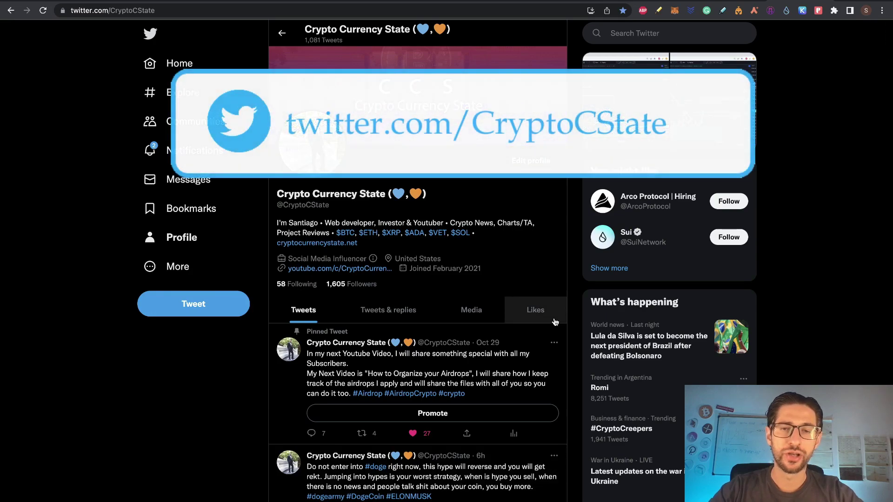
Step: Browse the recent tweets on the CryptoCState Twitter profile, including the PaxWorld giveaway post
scroll(555, 322, down, 5)
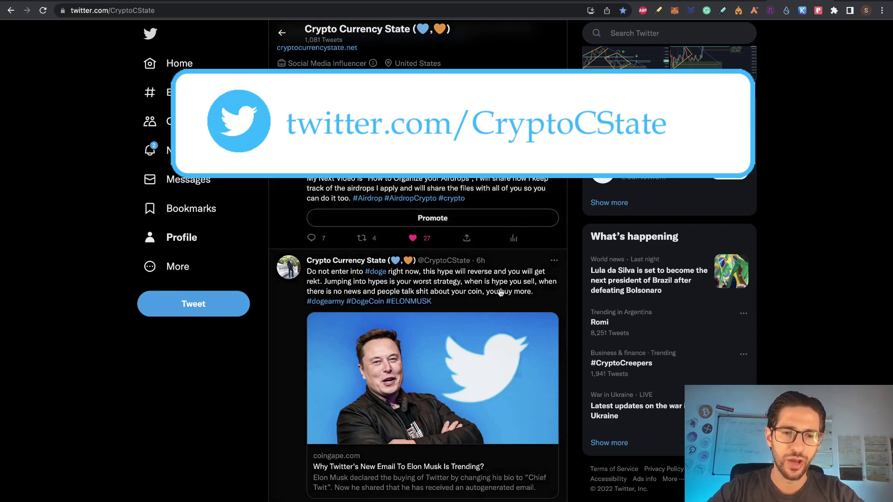
scroll(515, 187, down, 10)
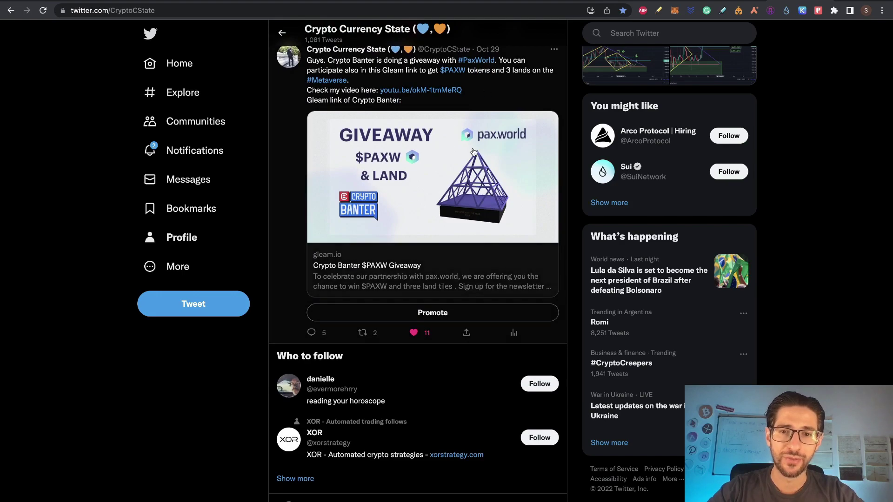
scroll(496, 186, up, 1)
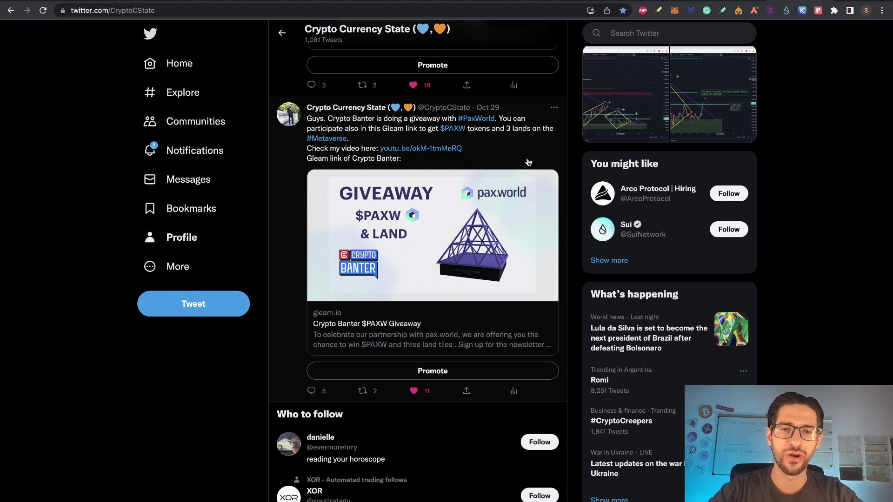
scroll(498, 156, up, 10)
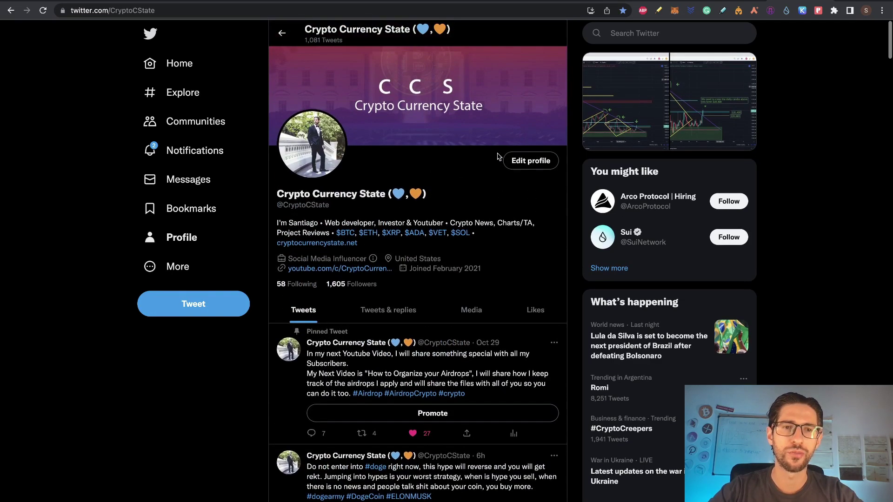